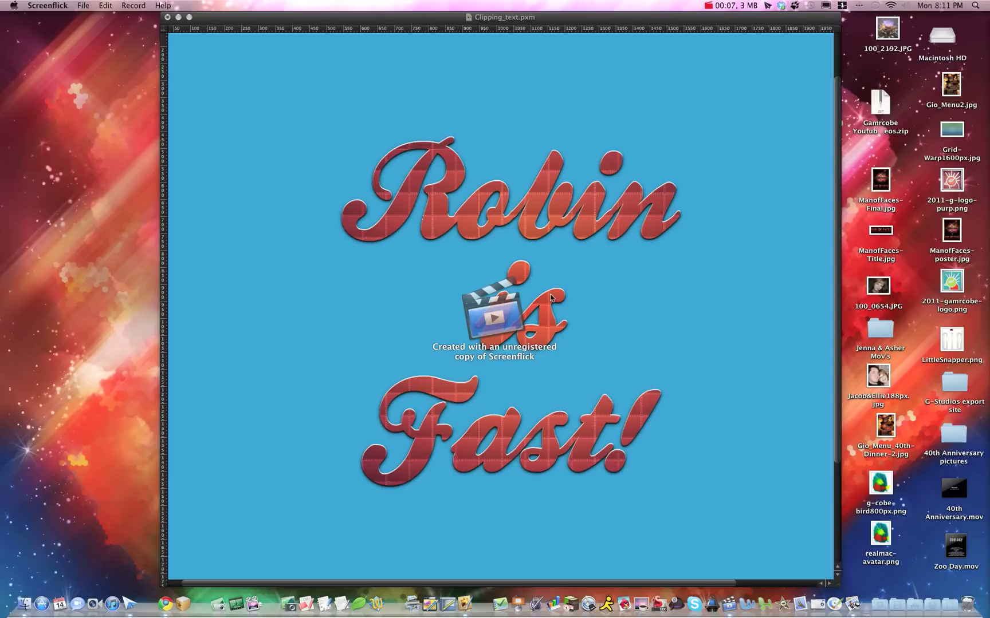
# Step: Bring the Clipping_text.pxm document window to the front in Pixelmator
pyautogui.click(586, 22)
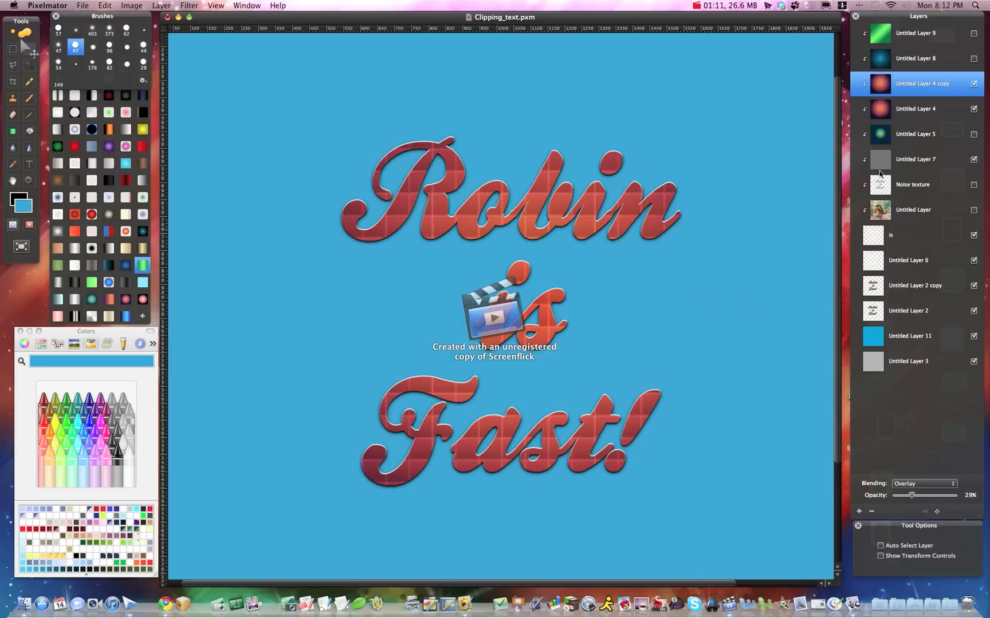
# Step: Hide Untitled Layer 7's plaid texture, Untitled Layers 4 and 4 copy, and both Untitled Layer 2 shadows
pyautogui.click(973, 160)
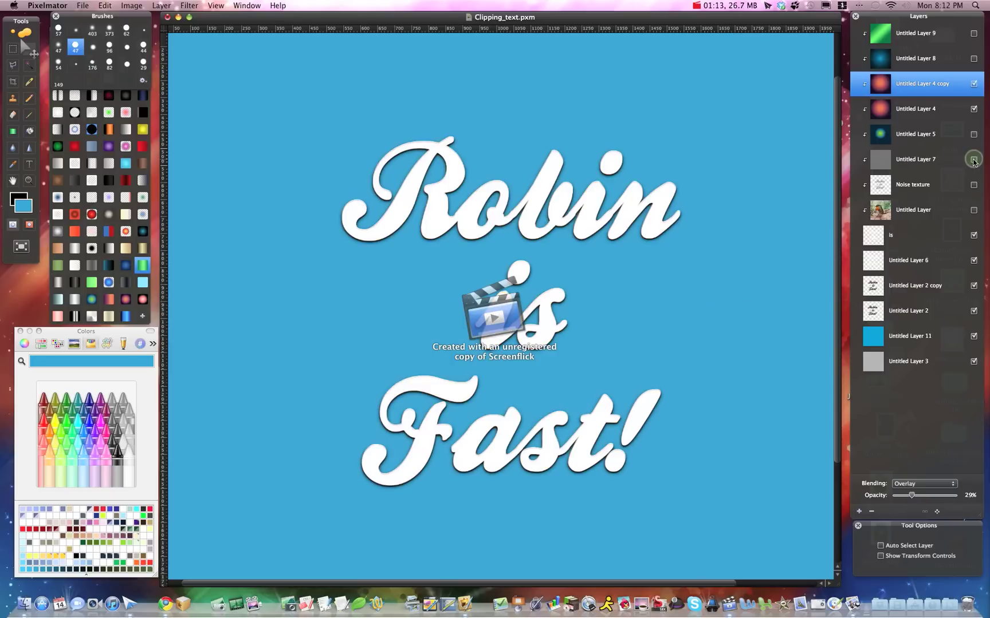
pyautogui.click(973, 84)
pyautogui.click(974, 110)
pyautogui.click(974, 286)
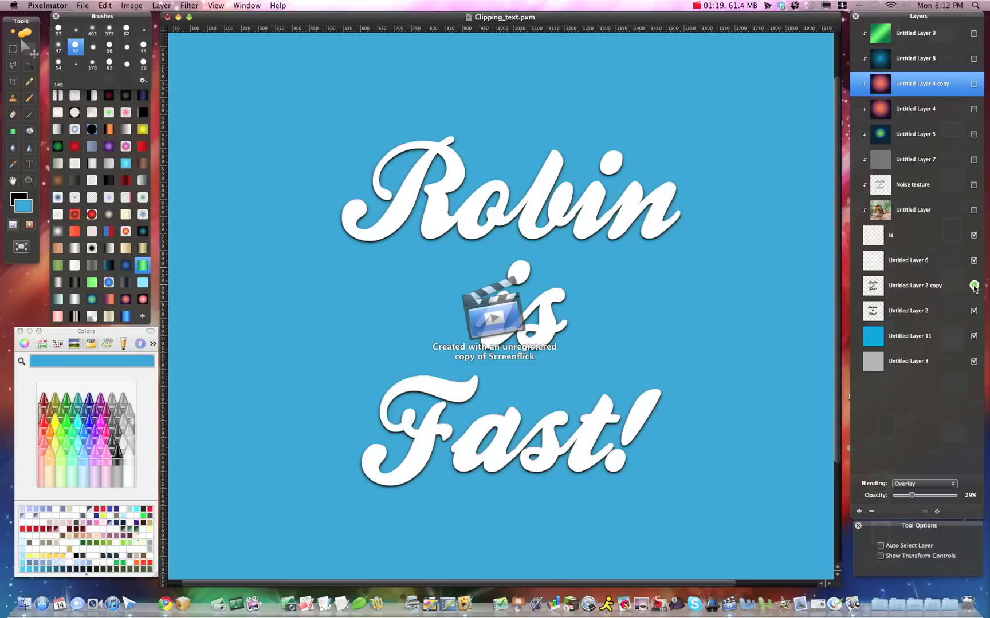
pyautogui.click(974, 311)
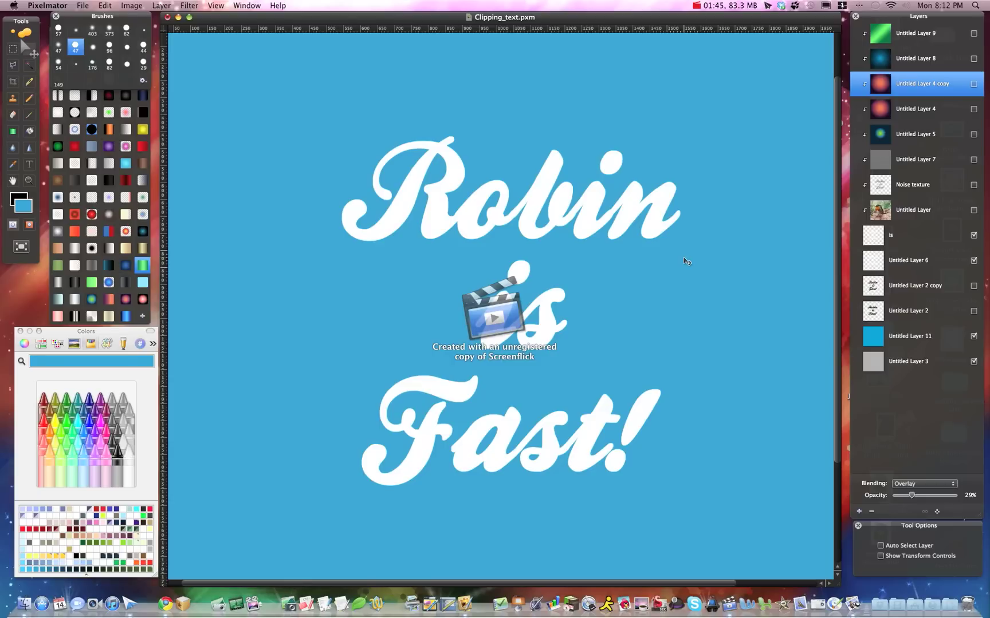
# Step: Zoom in so the 'Robin is Fast!' text fills the canvas
pyautogui.press('super+equal')
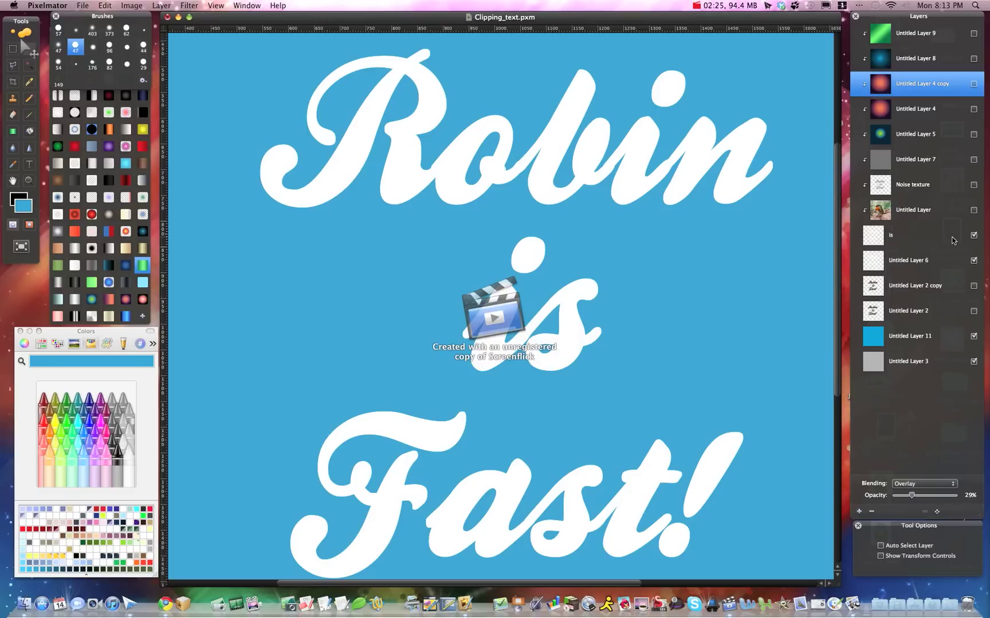
# Step: Load the text selection, rename Untitled Layer 6 to 'Highlight', then deselect with Cmd+D
pyautogui.keyDown('super'); pyautogui.click(875, 236); pyautogui.keyUp('super')
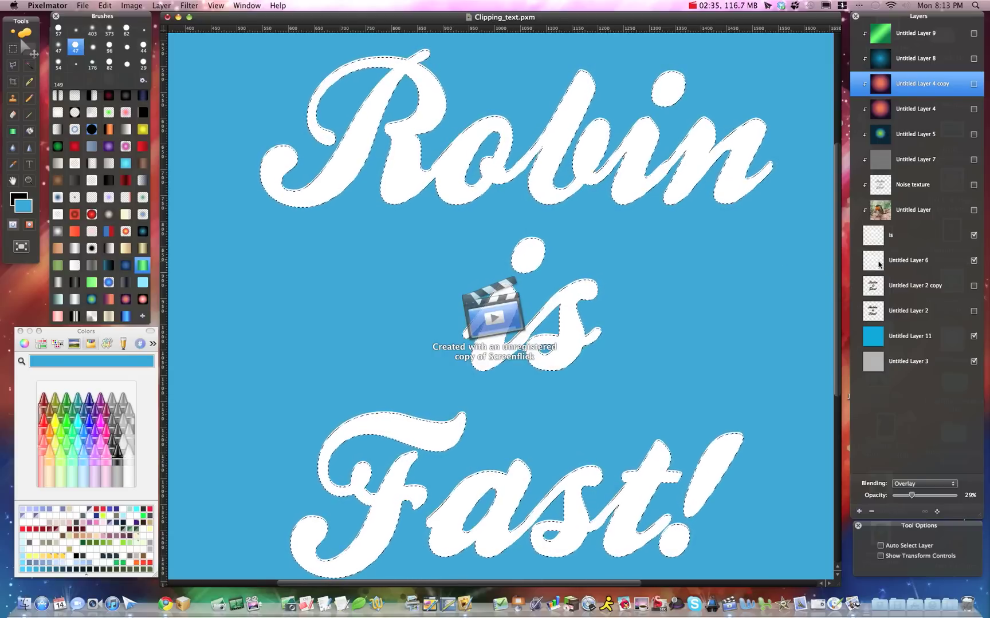
pyautogui.doubleClick(914, 260)
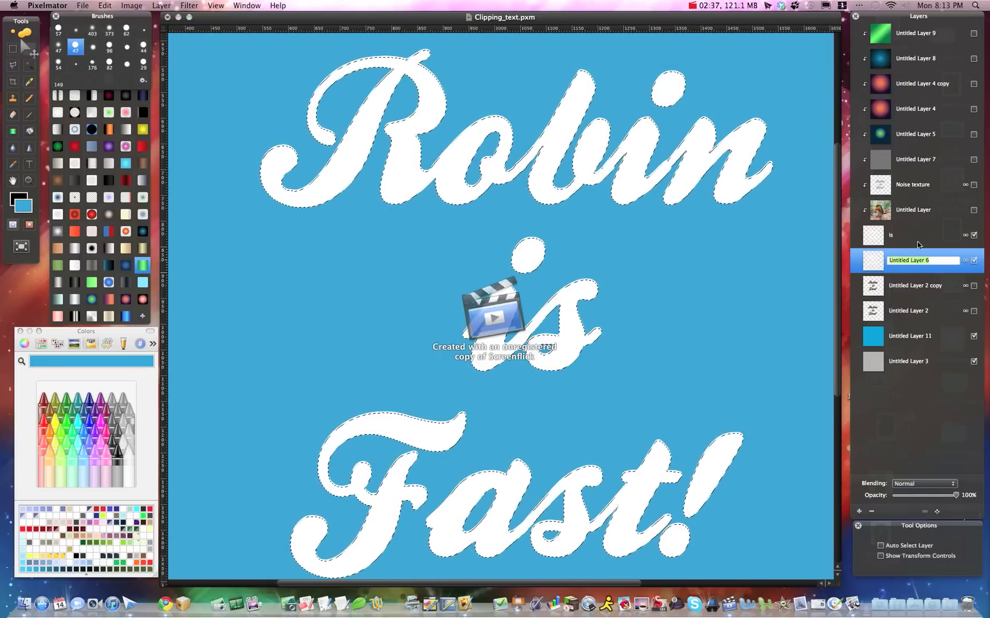
pyautogui.write('Highlight')
pyautogui.press('Return')
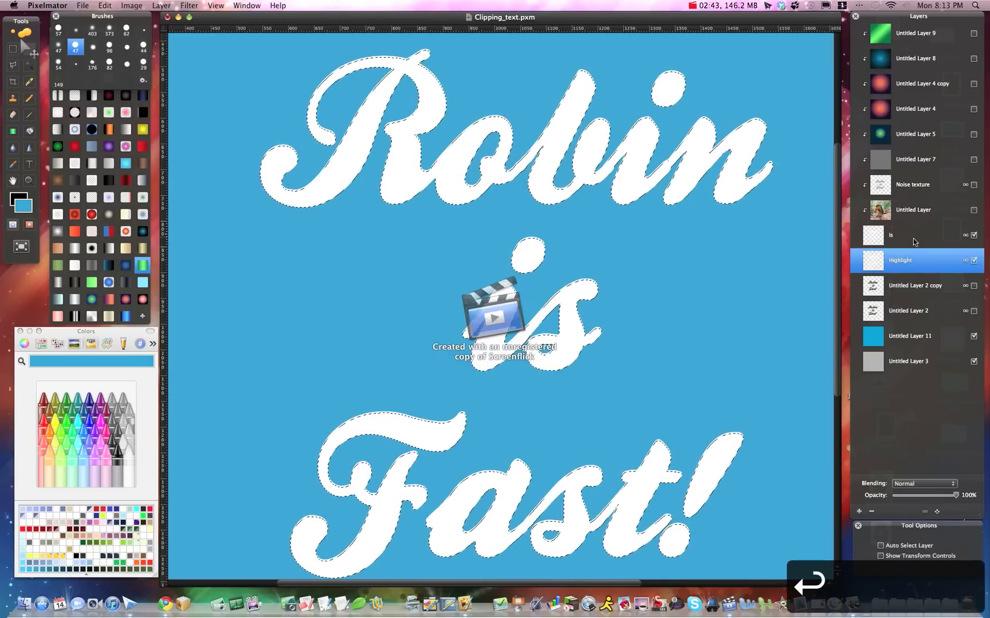
pyautogui.press('super+d')
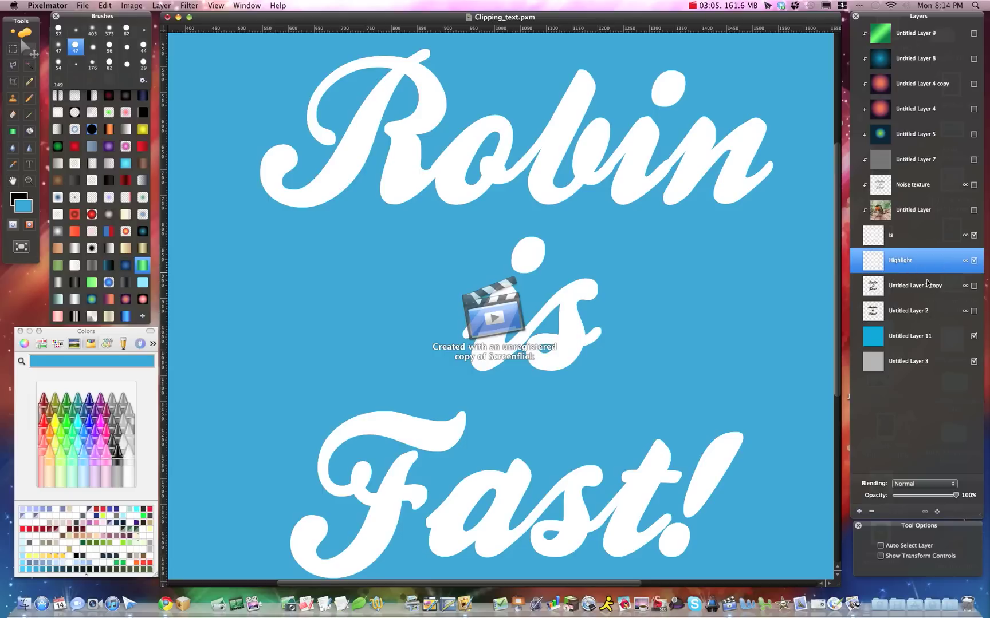
# Step: Show the Untitled Layer 2 copy drop shadow again
pyautogui.click(973, 286)
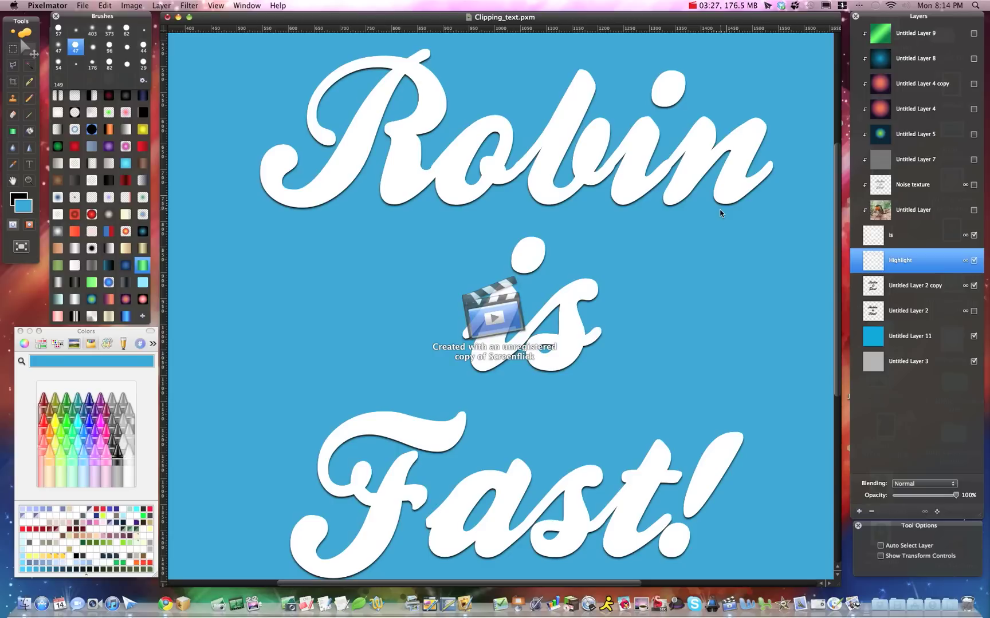
# Step: Make both the Untitled Layer 2 and Untitled Layer 2 copy shadows visible
pyautogui.click(973, 286)
pyautogui.click(973, 311)
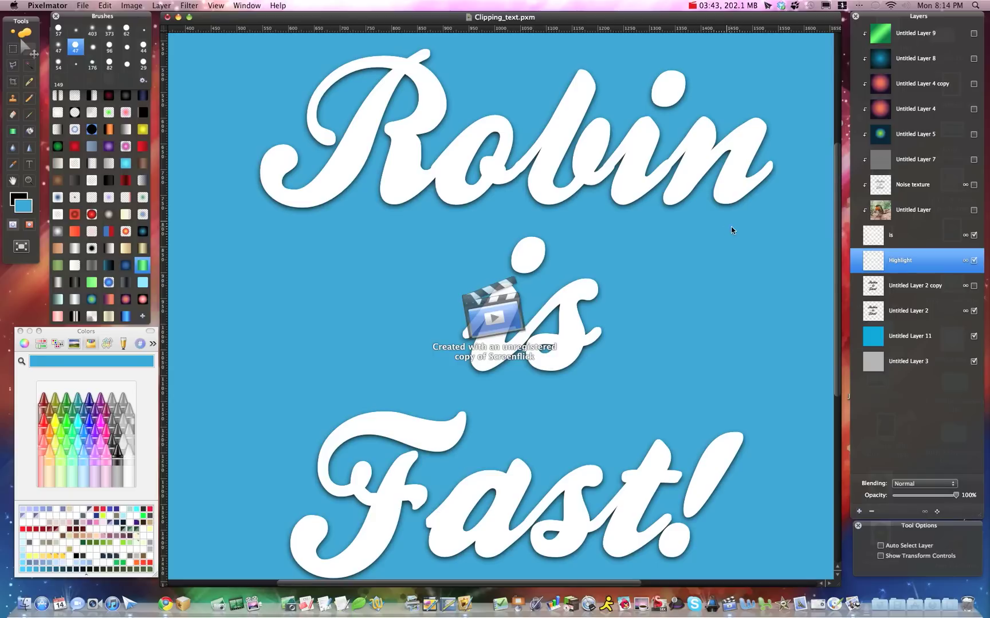
pyautogui.click(974, 287)
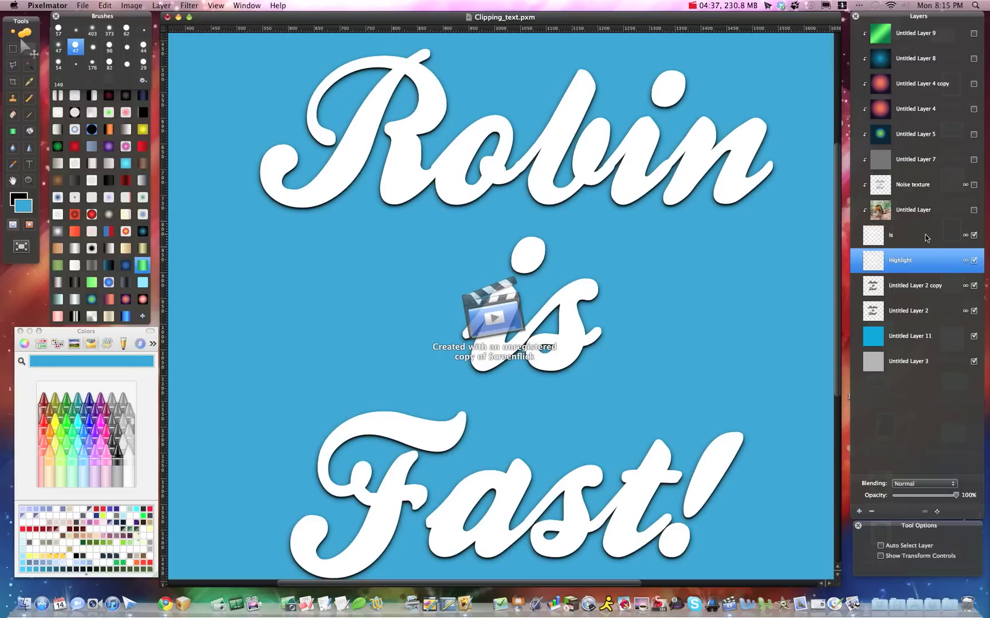
# Step: Release Untitled Layer 7 and Untitled Layer from their clipping masks, then zoom out
pyautogui.rightClick(928, 163)
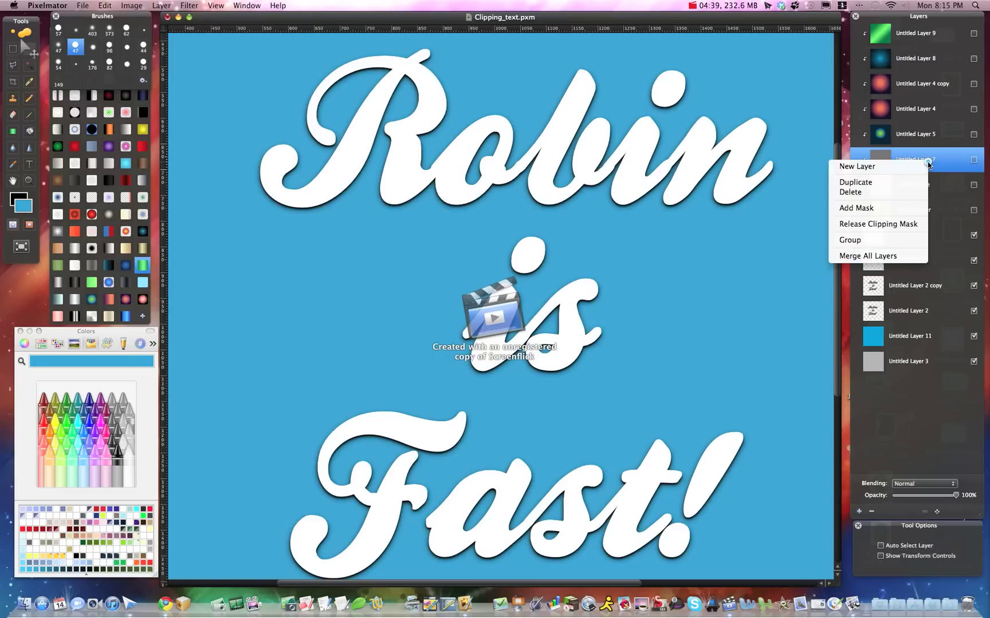
pyautogui.click(881, 224)
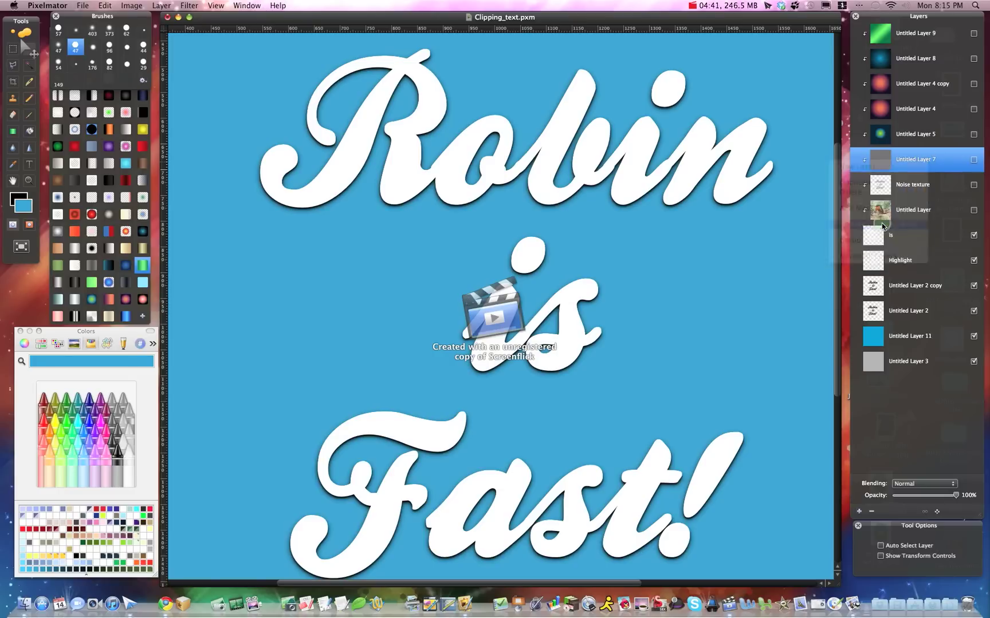
pyautogui.rightClick(930, 213)
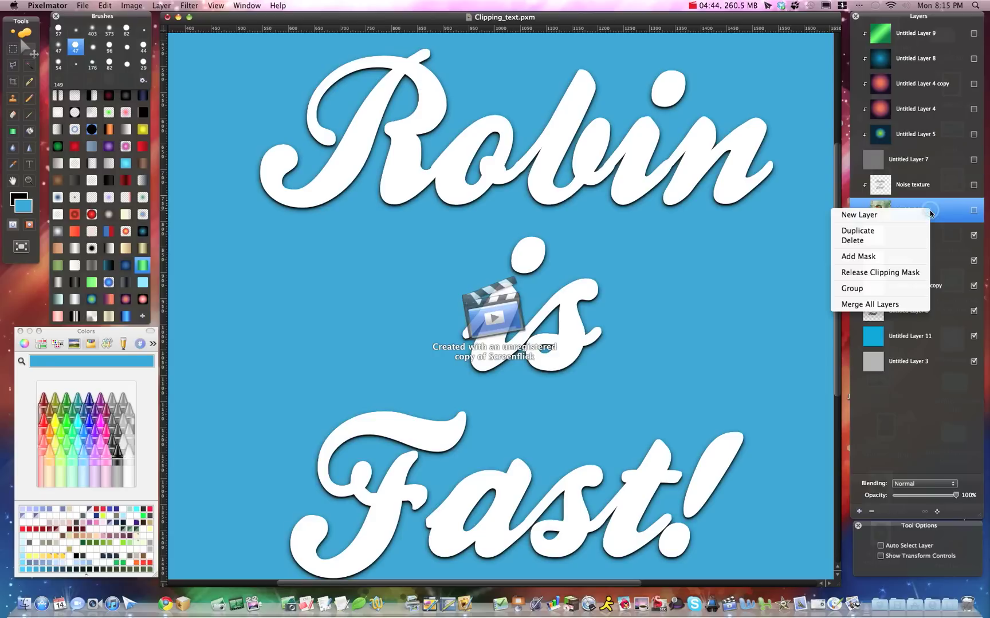
pyautogui.click(896, 274)
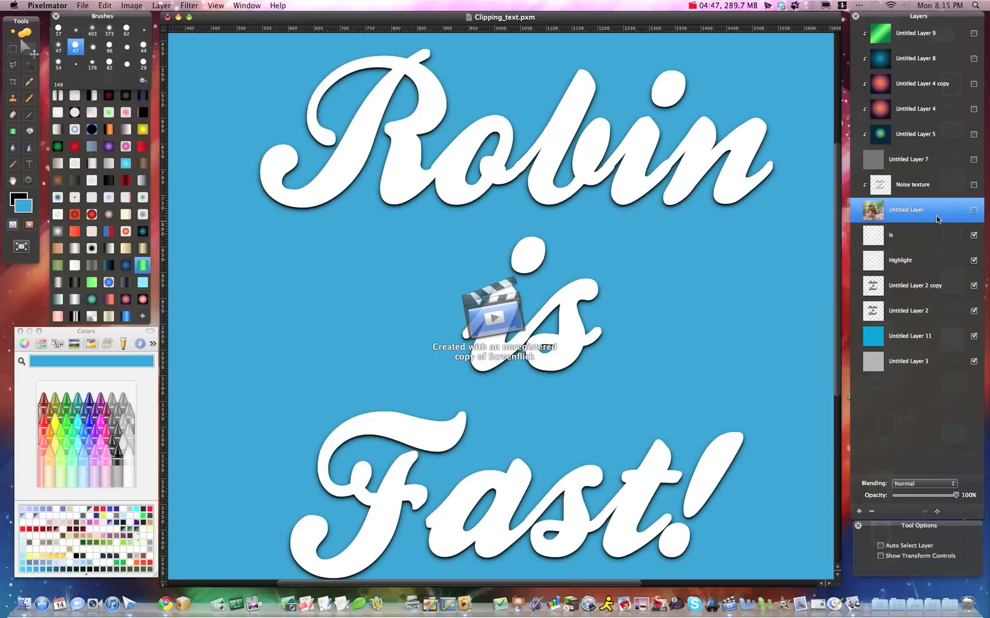
pyautogui.press('super+minus')
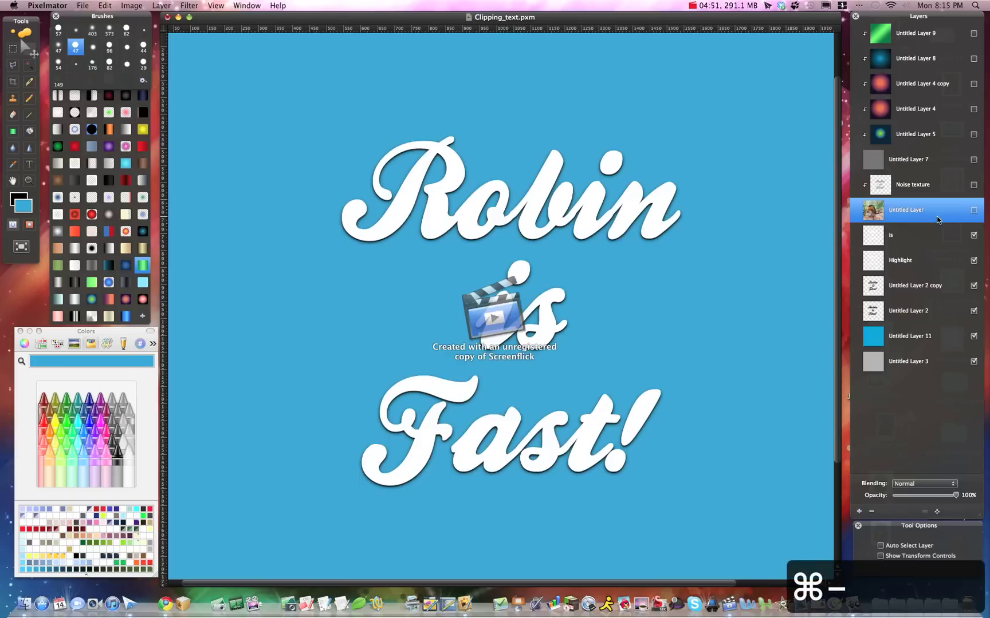
# Step: Show the robin photo layer and clip it inside the 'Robin is Fast!' lettering
pyautogui.click(973, 211)
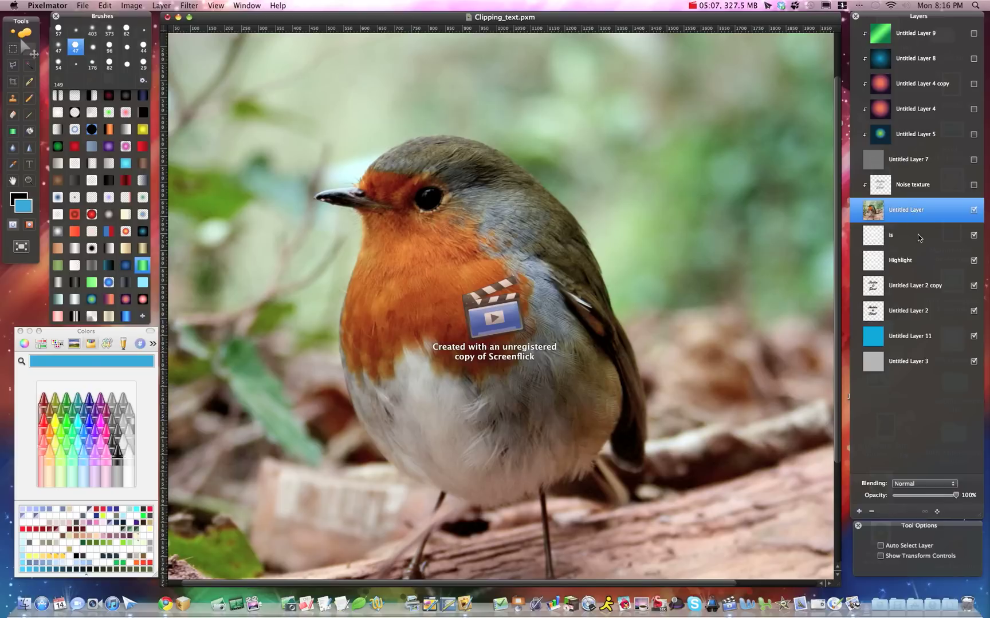
pyautogui.rightClick(917, 212)
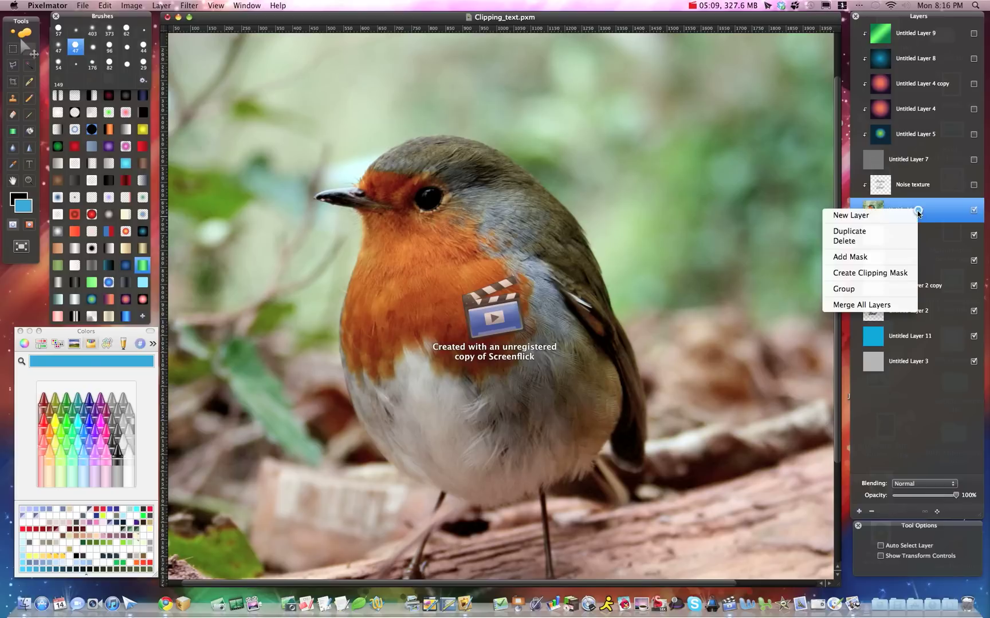
pyautogui.click(884, 277)
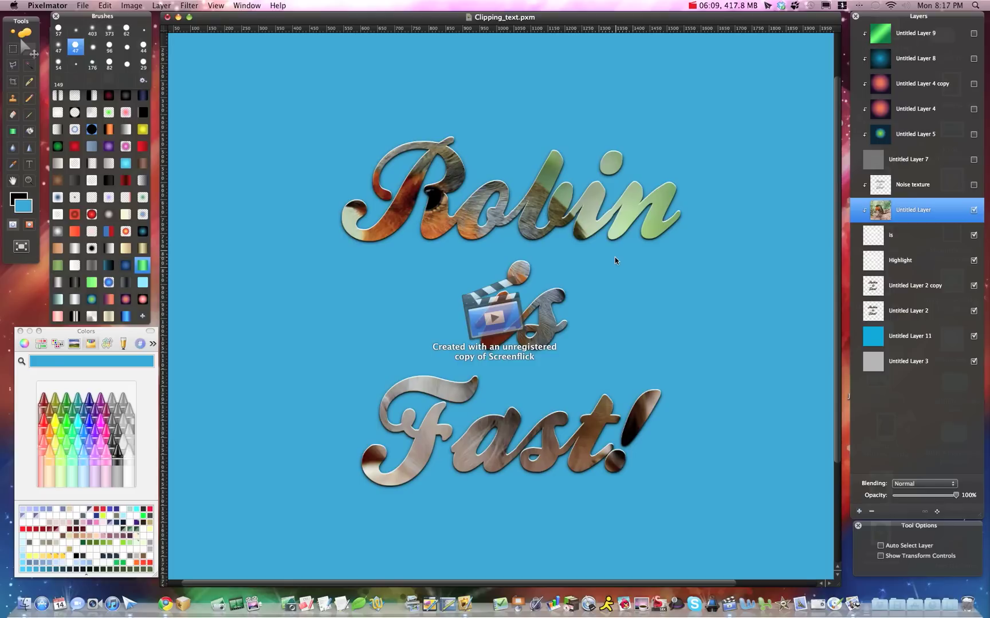
# Step: Select the 'is' layer and shift the linked text left, then about 60 px back right
pyautogui.click(925, 237)
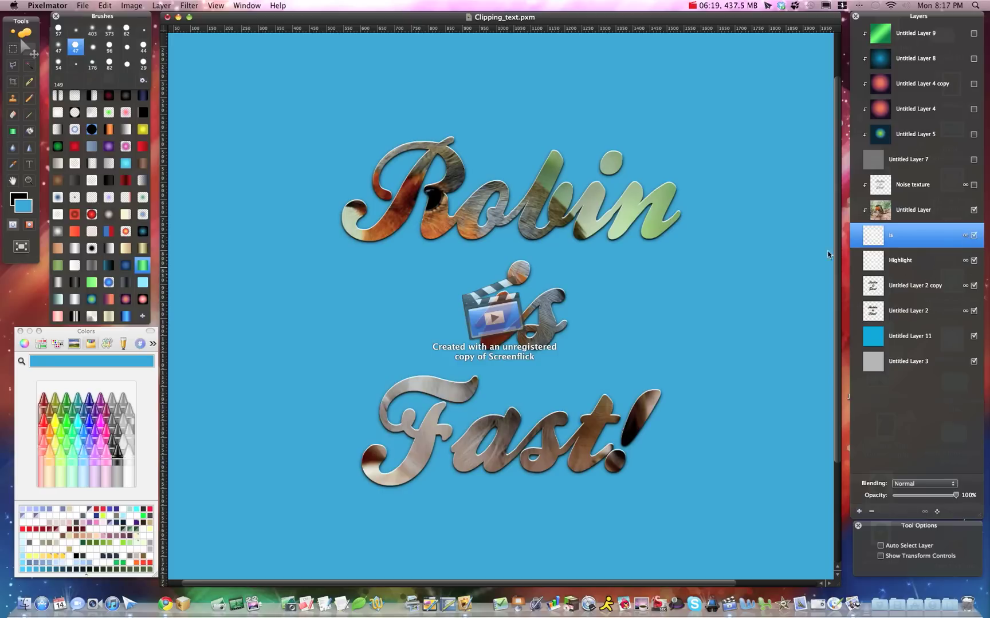
pyautogui.moveTo(661, 303); pyautogui.dragTo(610, 301)
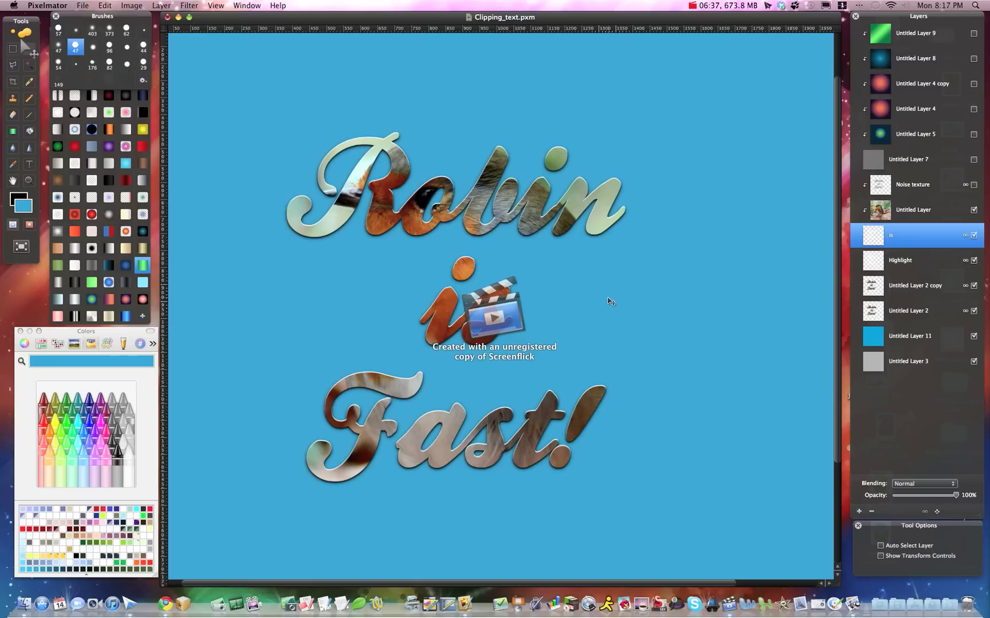
pyautogui.click(608, 298)
pyautogui.moveTo(608, 297); pyautogui.dragTo(642, 300)
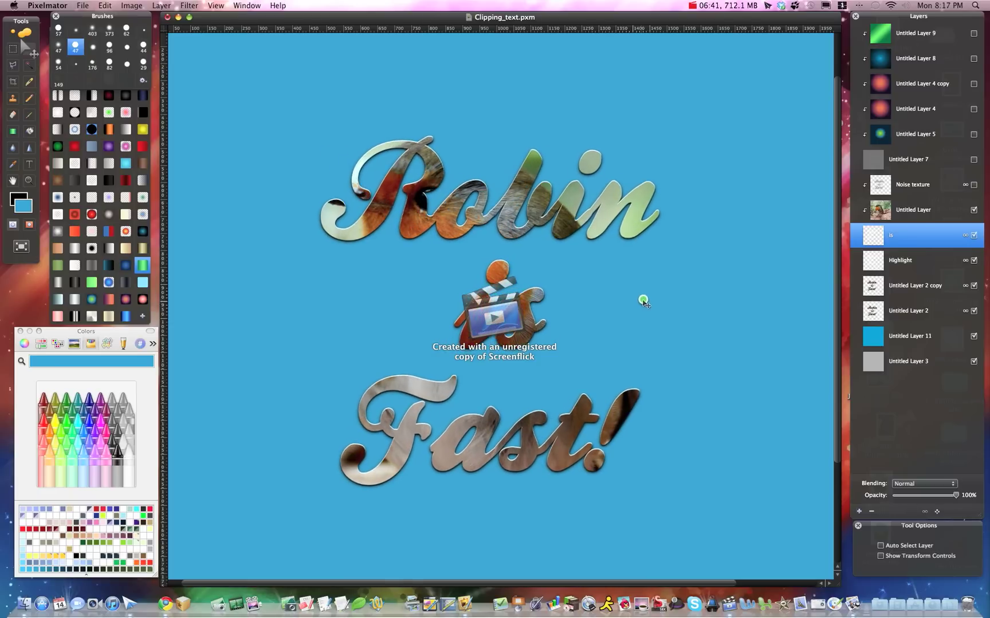
# Step: Hide the photo layer and move it above Untitled Layer 7 in the stack
pyautogui.click(974, 210)
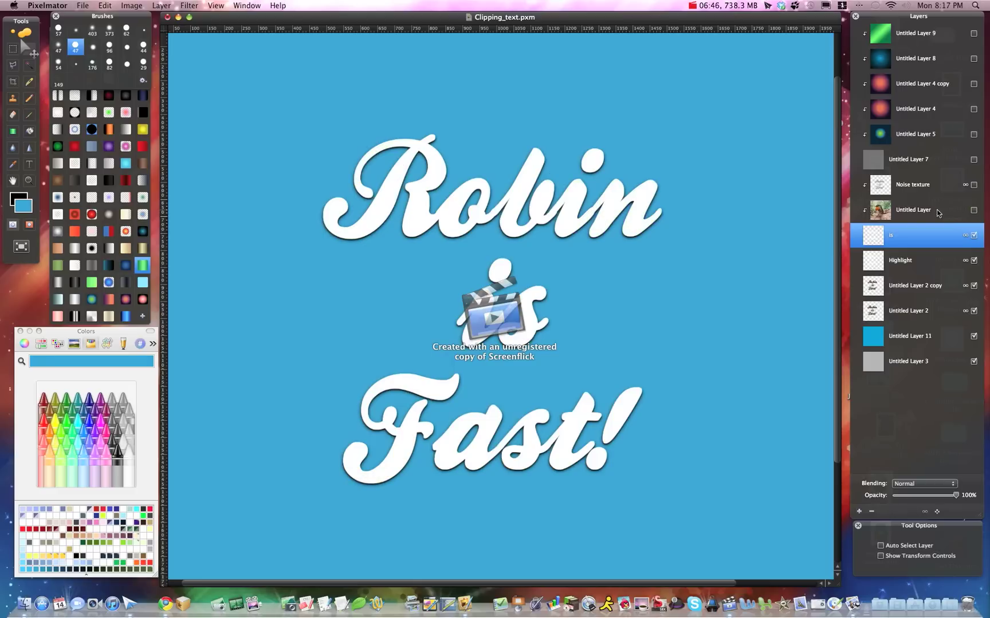
pyautogui.moveTo(935, 214); pyautogui.dragTo(942, 152)
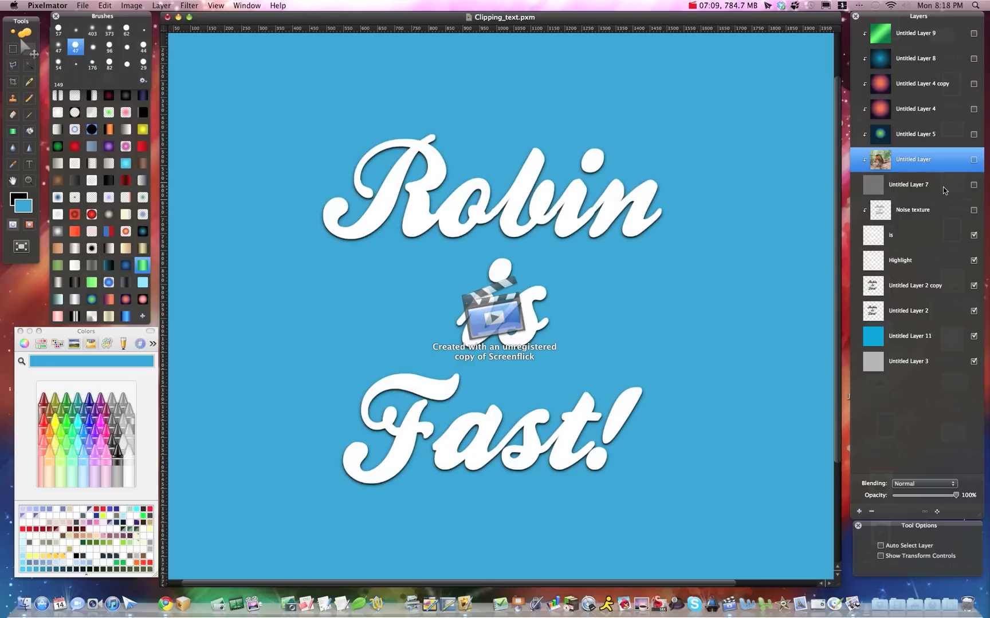
# Step: Make Untitled Layer 7 visible so its grey tiled pattern covers the canvas
pyautogui.click(974, 185)
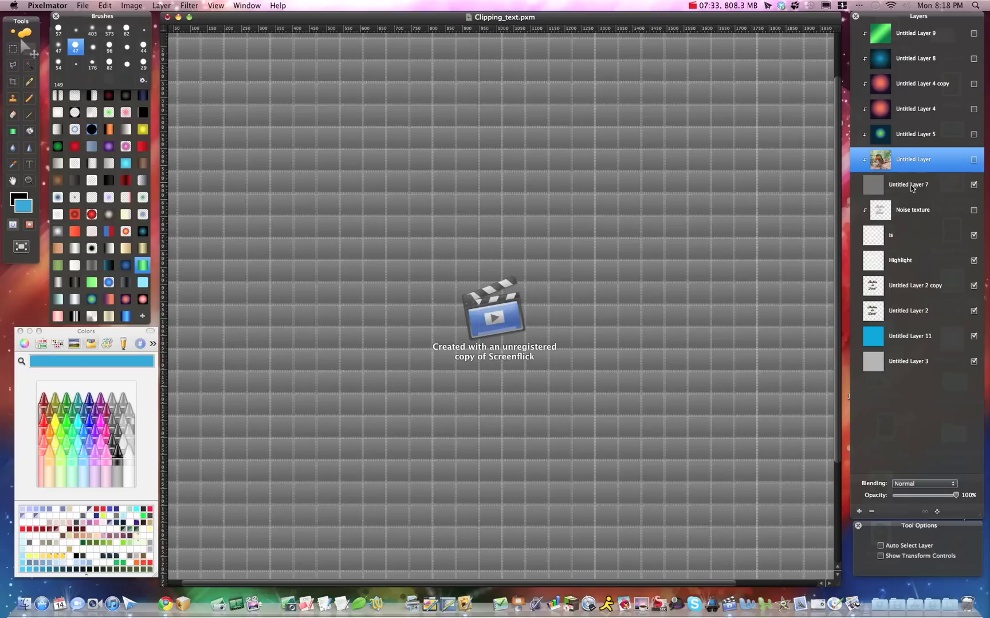
# Step: Move Untitled Layer 7 below Noise texture to clip the grey pattern into the lettering
pyautogui.moveTo(911, 183); pyautogui.dragTo(911, 222)
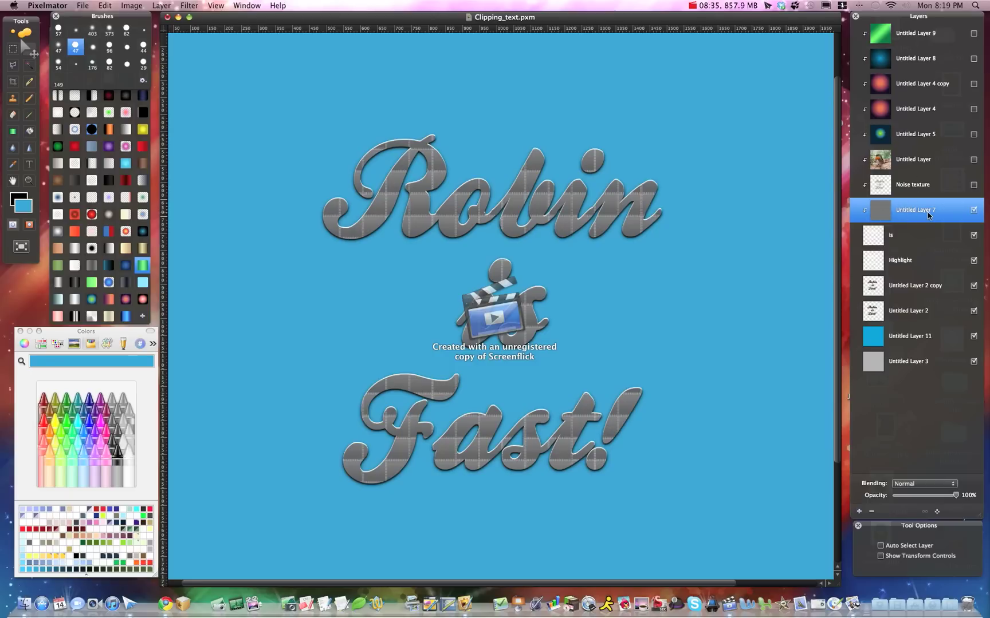
# Step: Preview the blue-green gradient Untitled Layer 5, then switch to red Untitled Layer 4
pyautogui.click(973, 134)
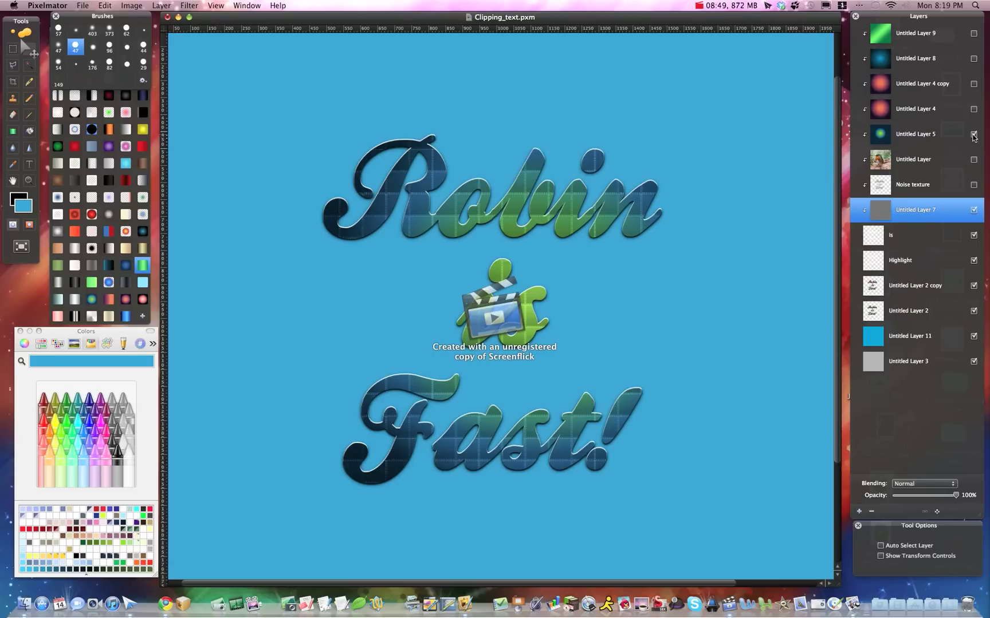
pyautogui.click(974, 134)
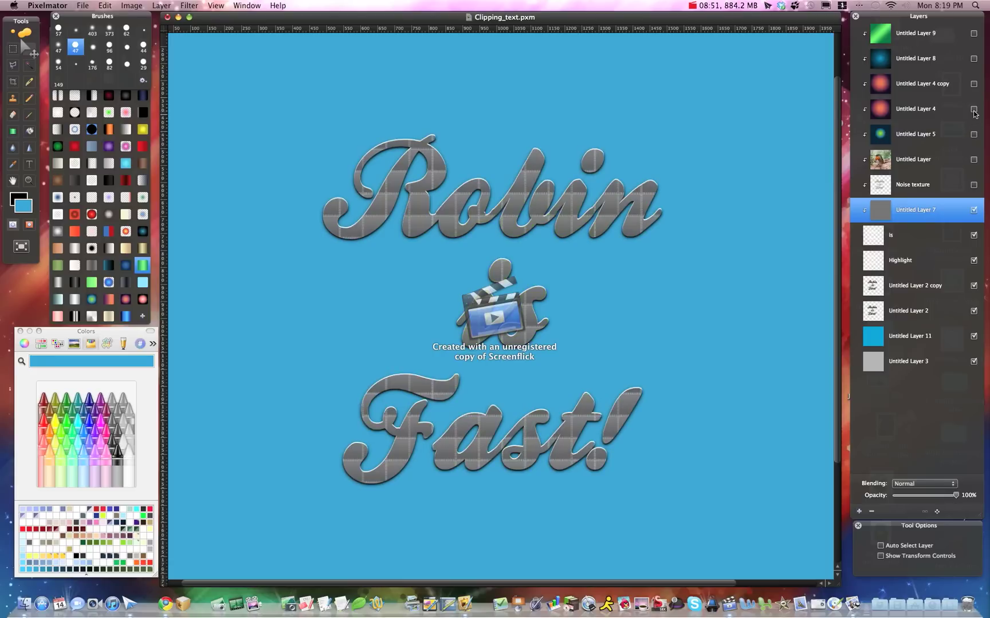
pyautogui.click(974, 108)
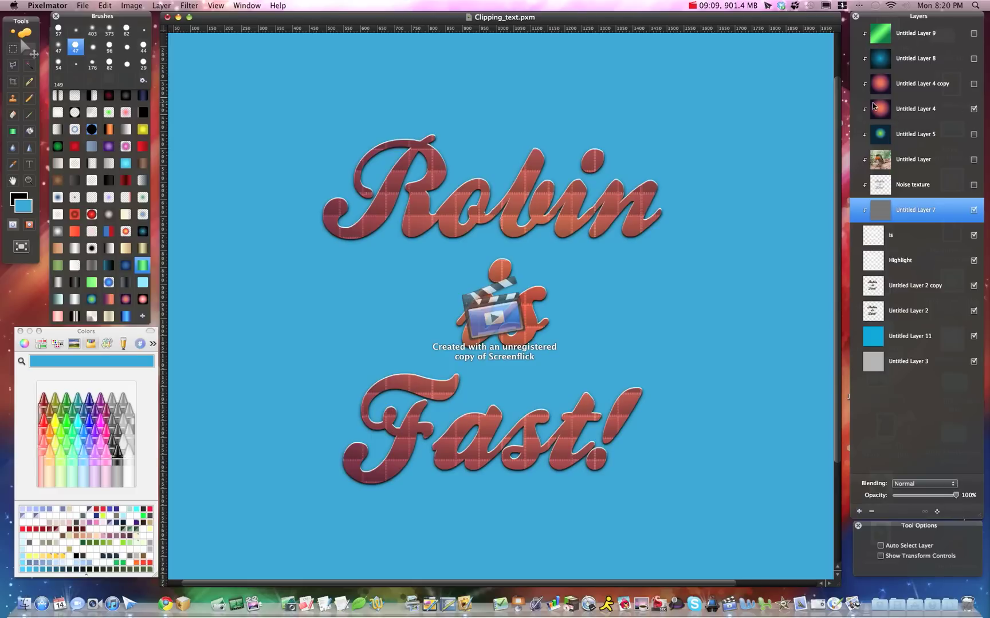
pyautogui.click(914, 109)
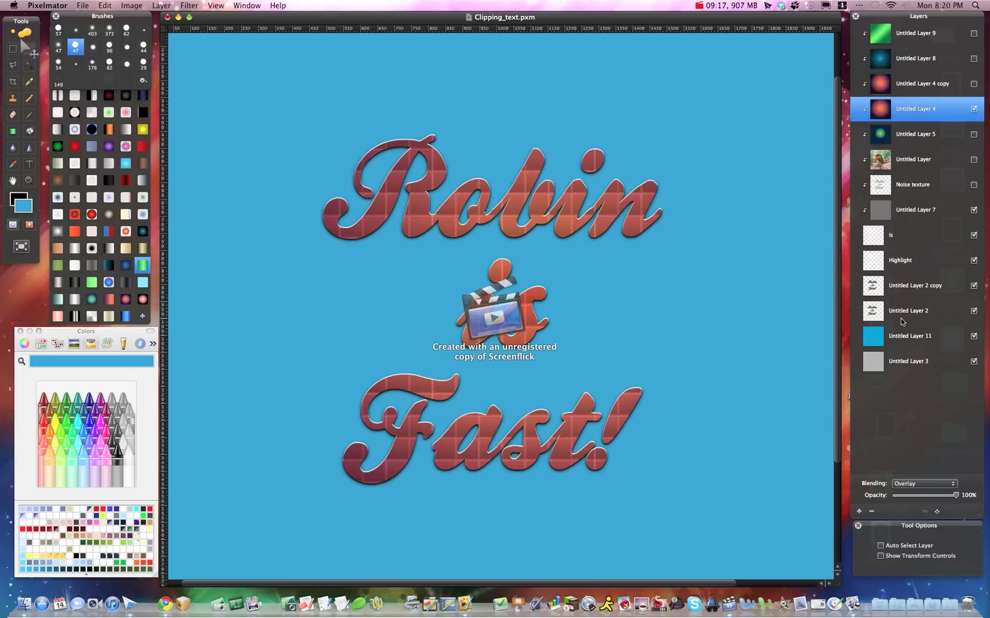
pyautogui.click(926, 485)
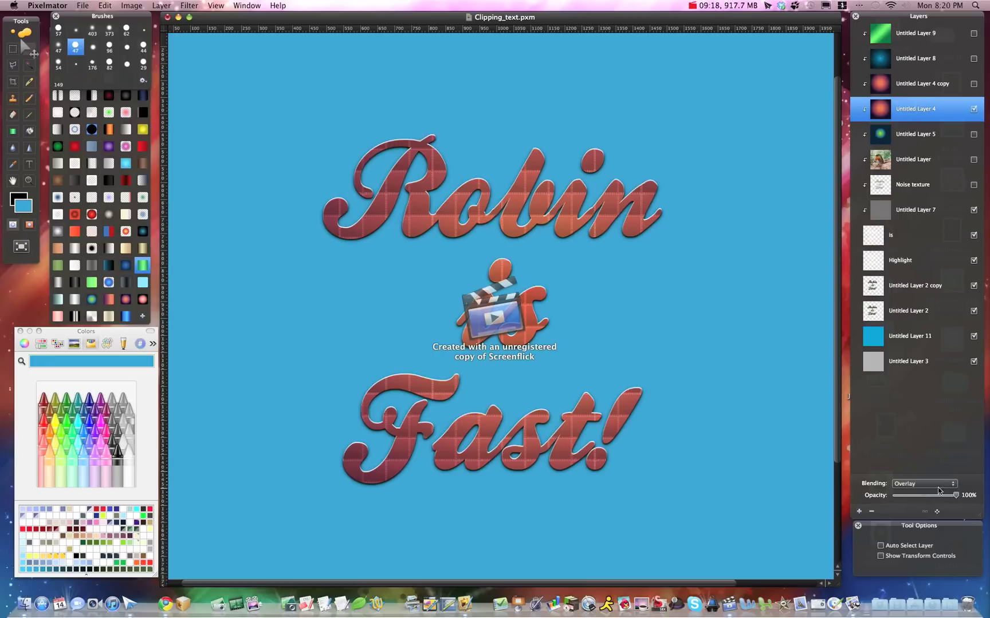
pyautogui.click(907, 488)
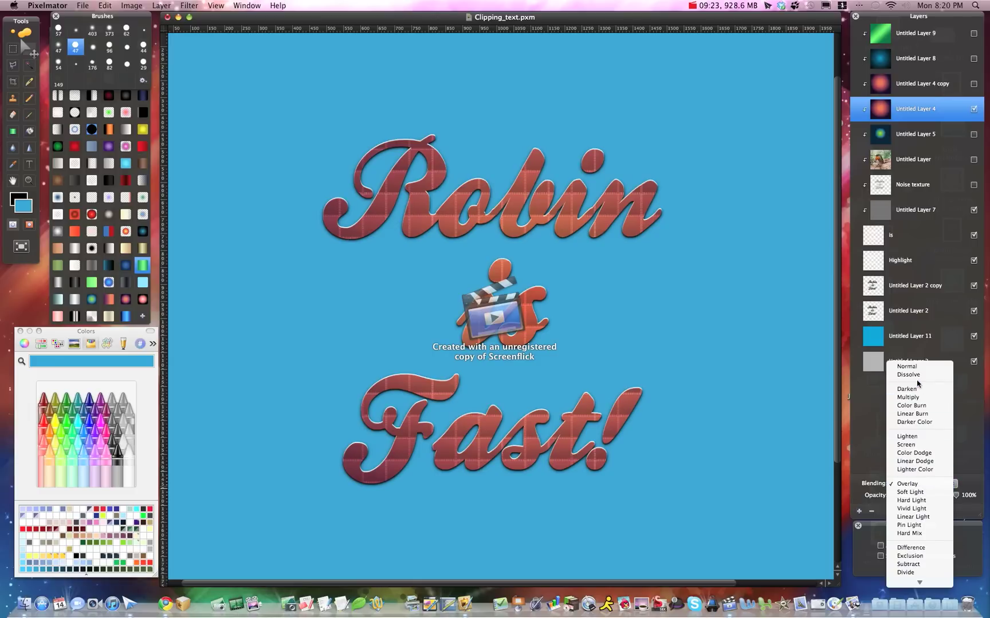
pyautogui.click(910, 366)
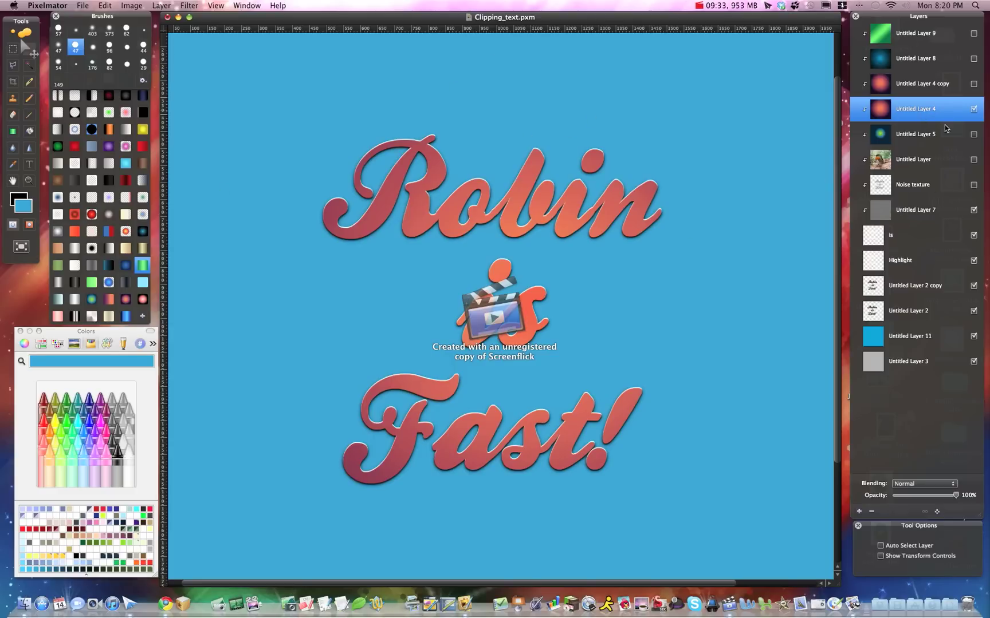
pyautogui.click(952, 485)
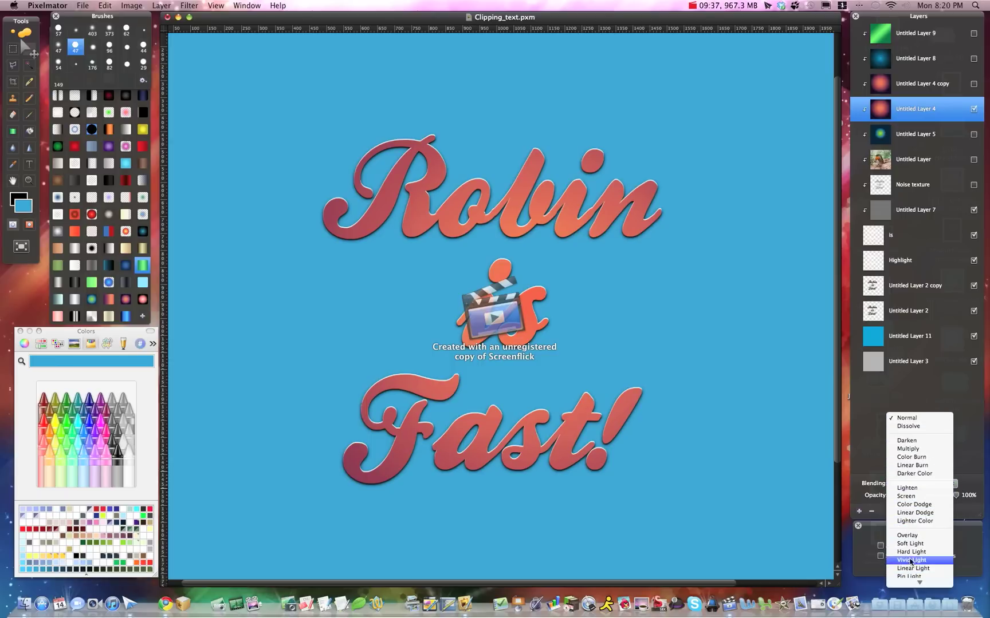
pyautogui.click(910, 535)
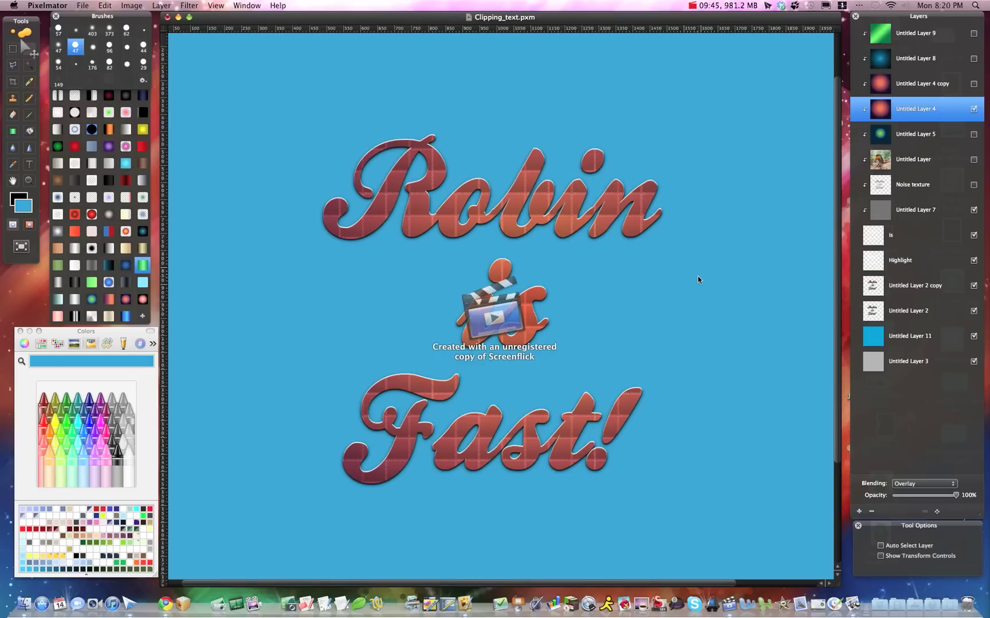
# Step: Show the Untitled Layer 4 copy red gradient and set its opacity to about 53%
pyautogui.click(908, 84)
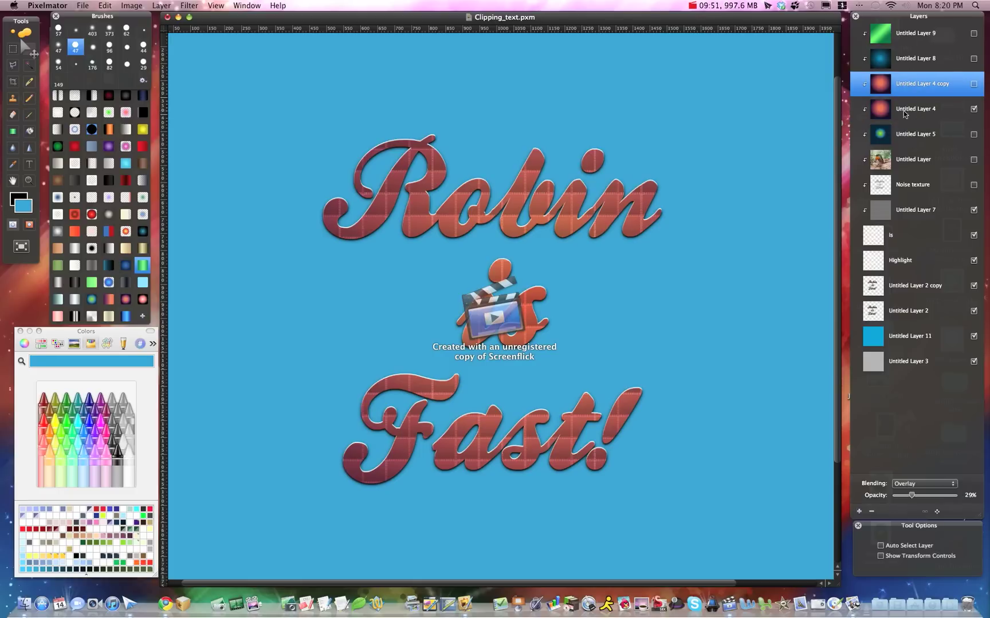
pyautogui.click(974, 83)
pyautogui.click(911, 496)
pyautogui.moveTo(911, 495); pyautogui.dragTo(887, 497)
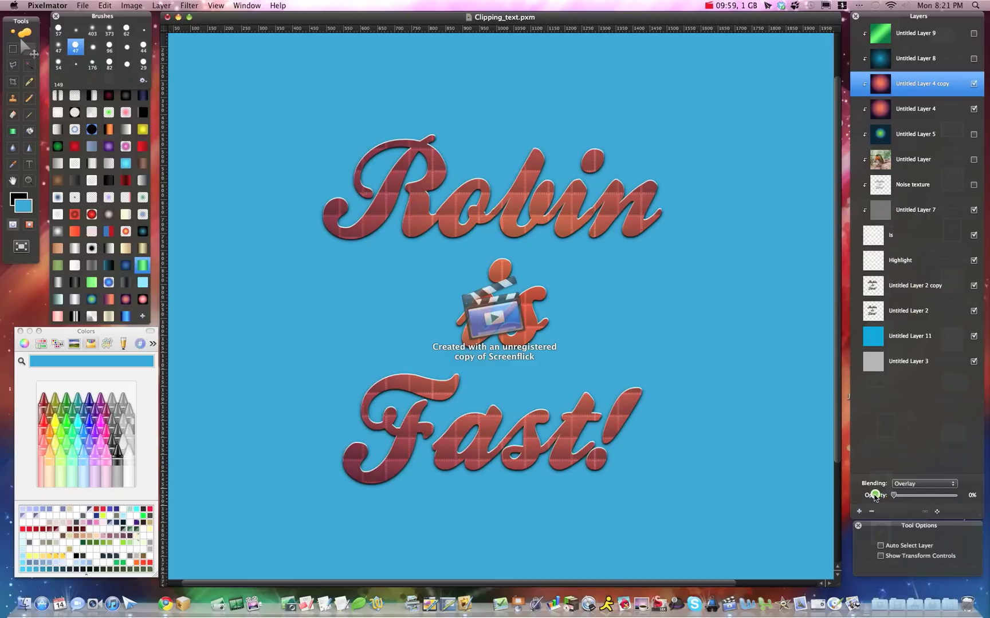
pyautogui.moveTo(874, 496); pyautogui.dragTo(928, 503)
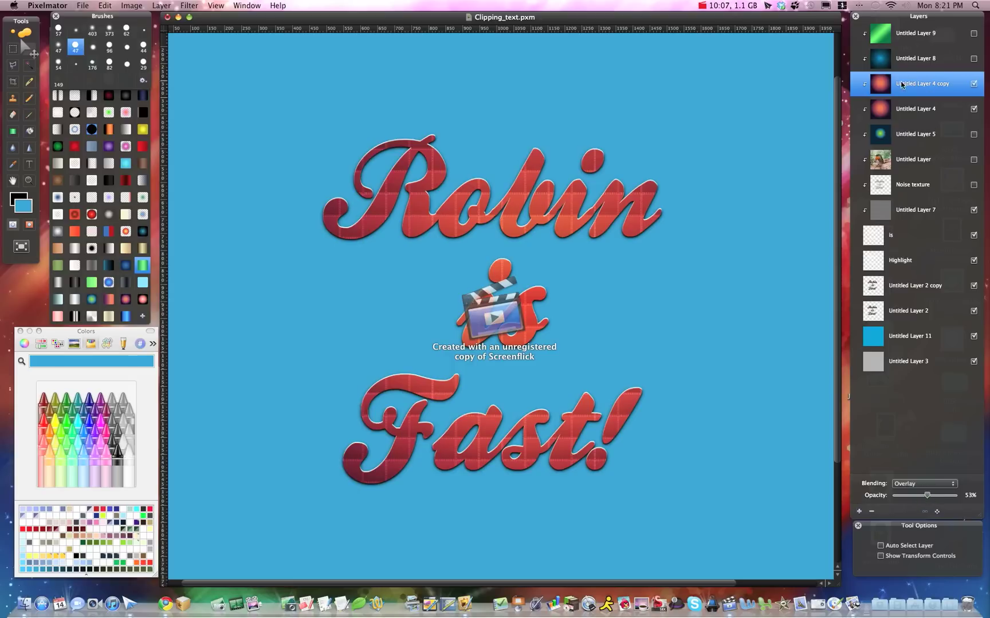
# Step: Try combinations of the dark blue, green, blue-green and red gradient overlays
pyautogui.click(973, 59)
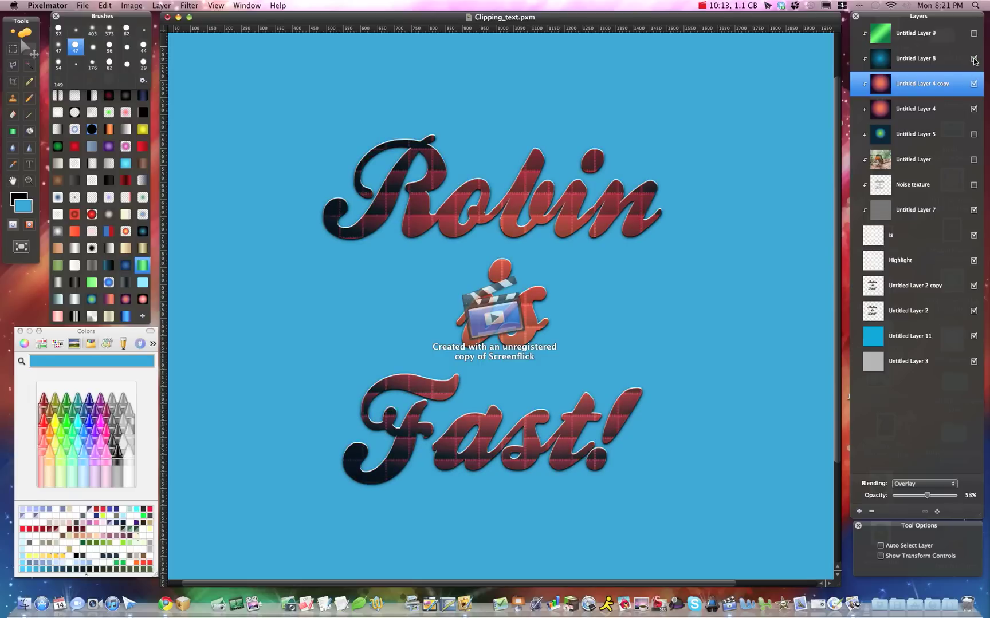
pyautogui.click(973, 109)
pyautogui.click(973, 34)
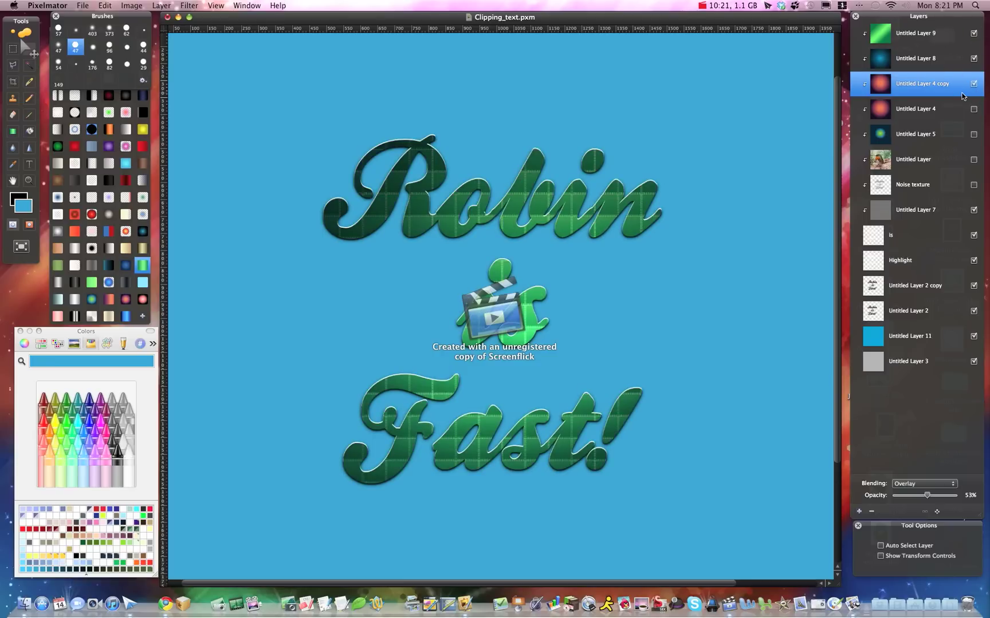
pyautogui.click(974, 135)
pyautogui.click(973, 85)
pyautogui.click(974, 59)
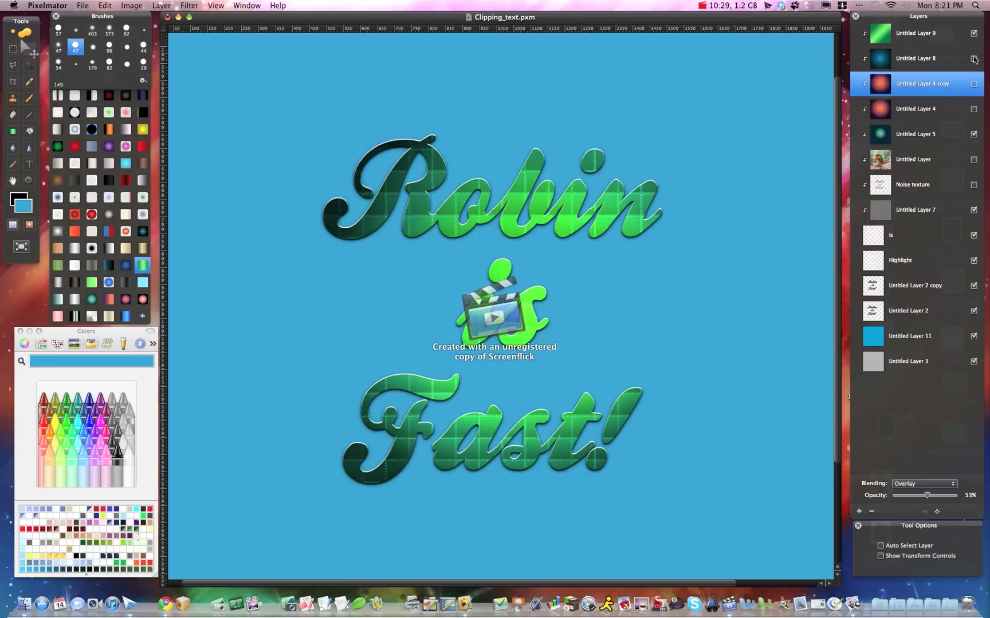
pyautogui.click(974, 33)
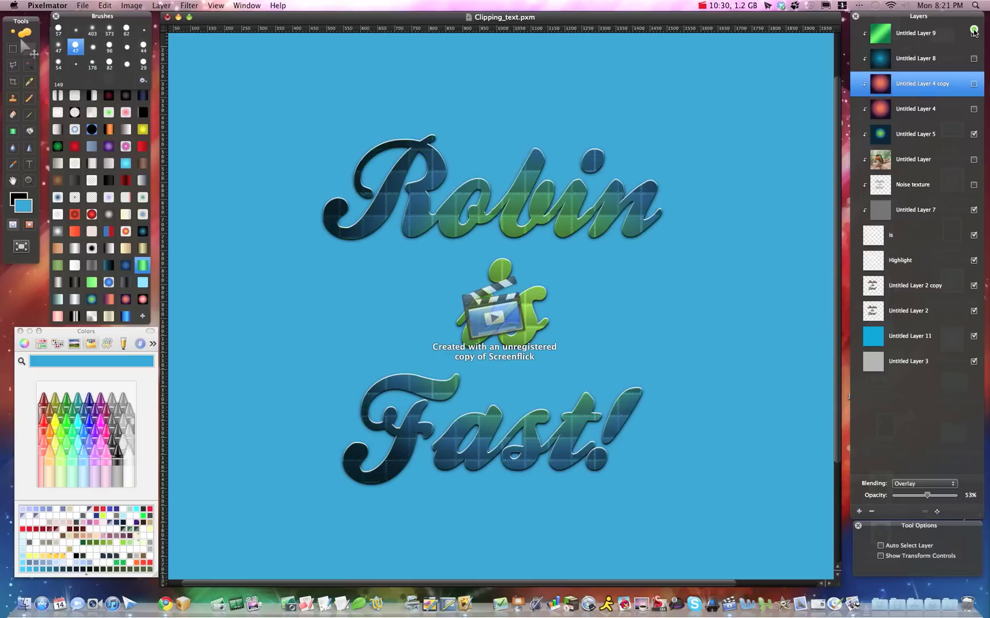
# Step: Show Untitled Layers 4, 4 copy and 9 with blue-green hidden, turning the text gold
pyautogui.click(973, 109)
pyautogui.click(973, 83)
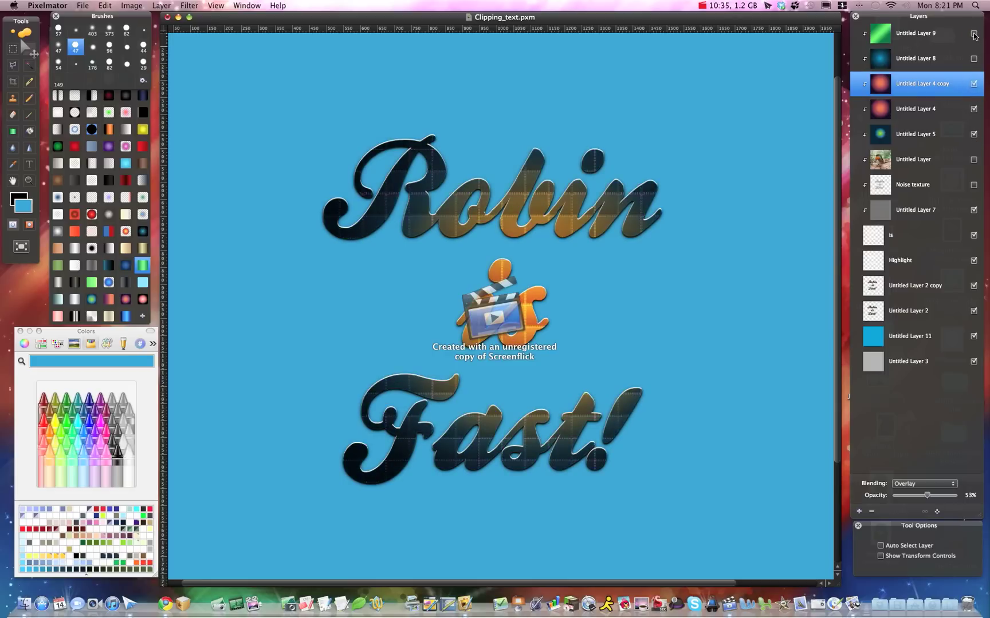
pyautogui.click(974, 33)
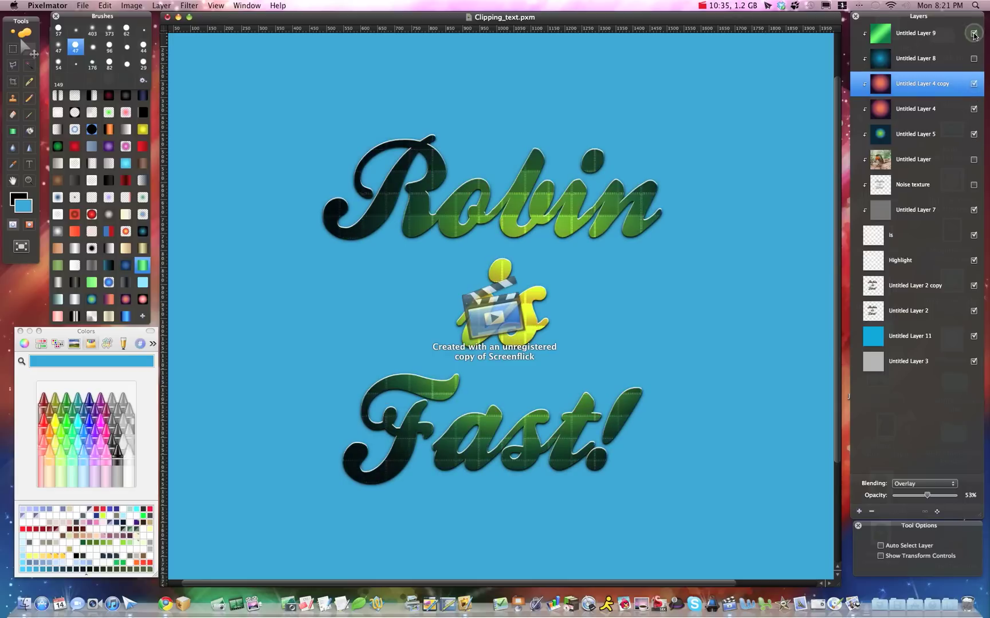
pyautogui.click(973, 134)
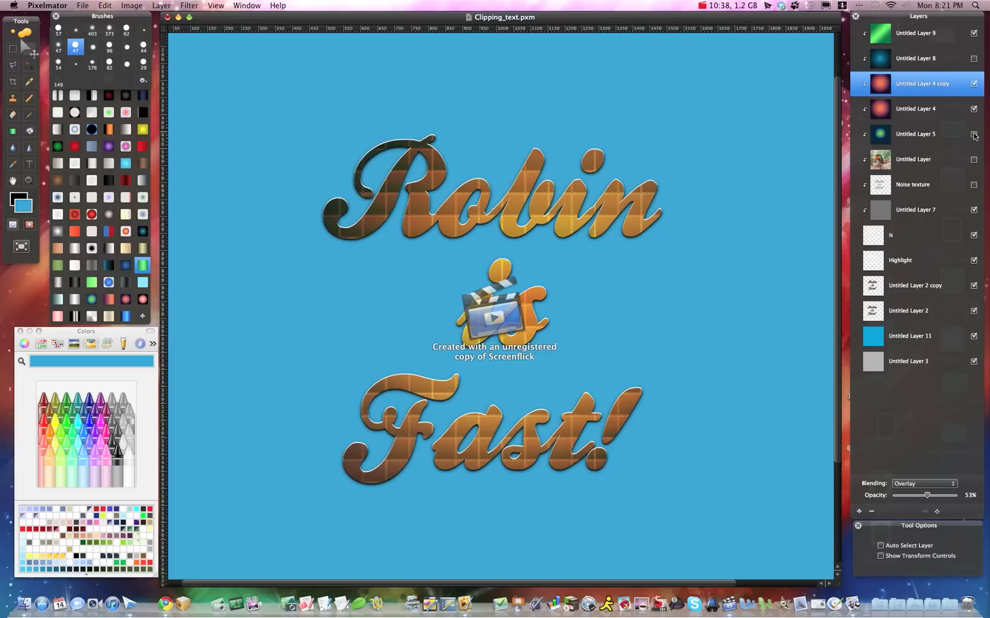